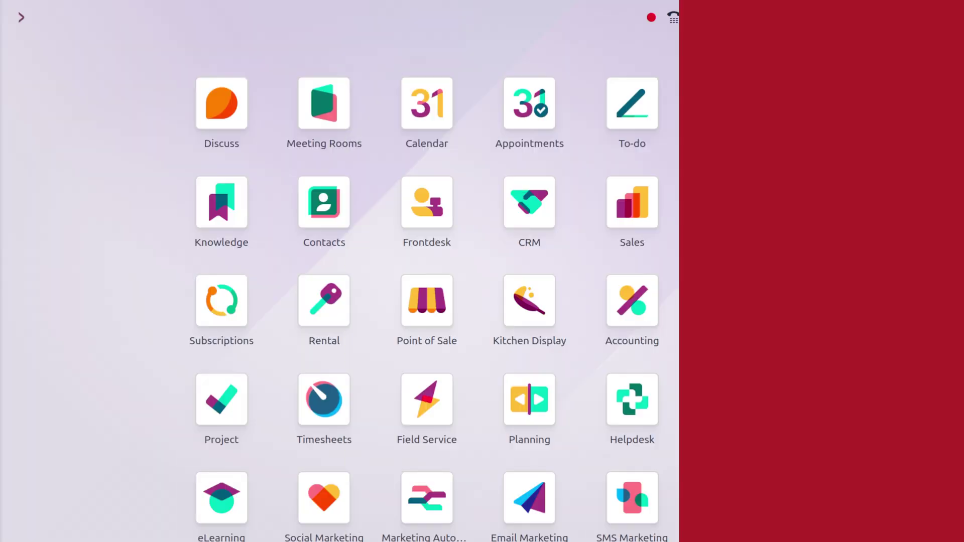
Start a new customer invoice from Accounting > Customers > Invoices
key(Return)
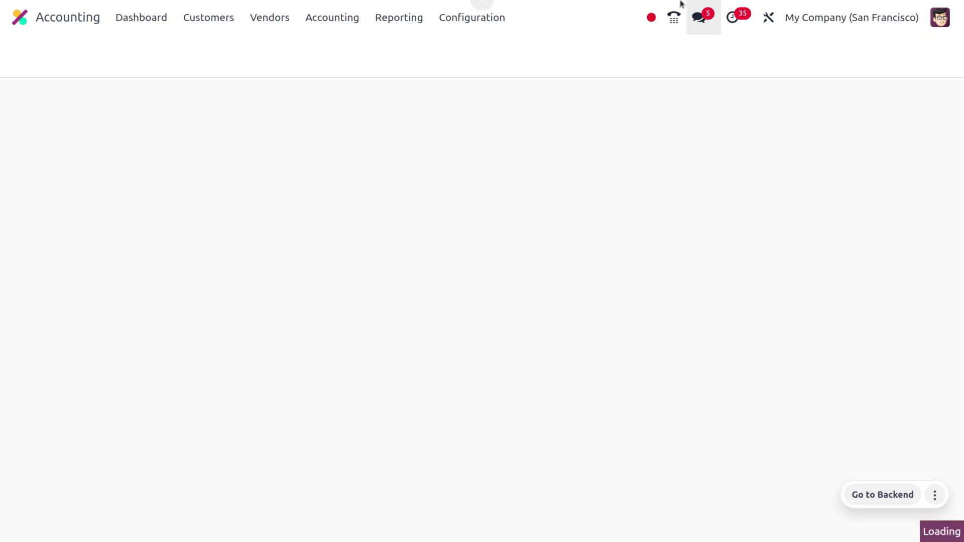
click(217, 25)
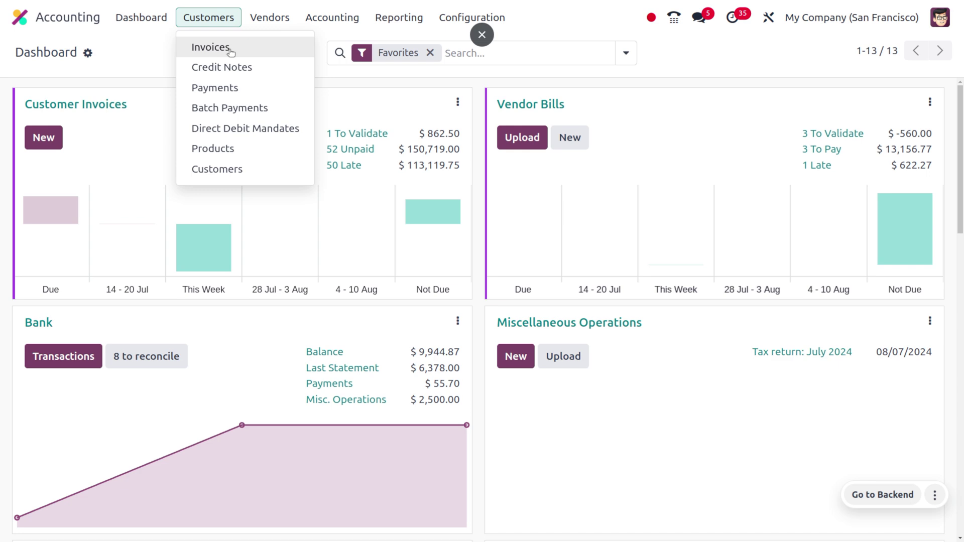
click(211, 48)
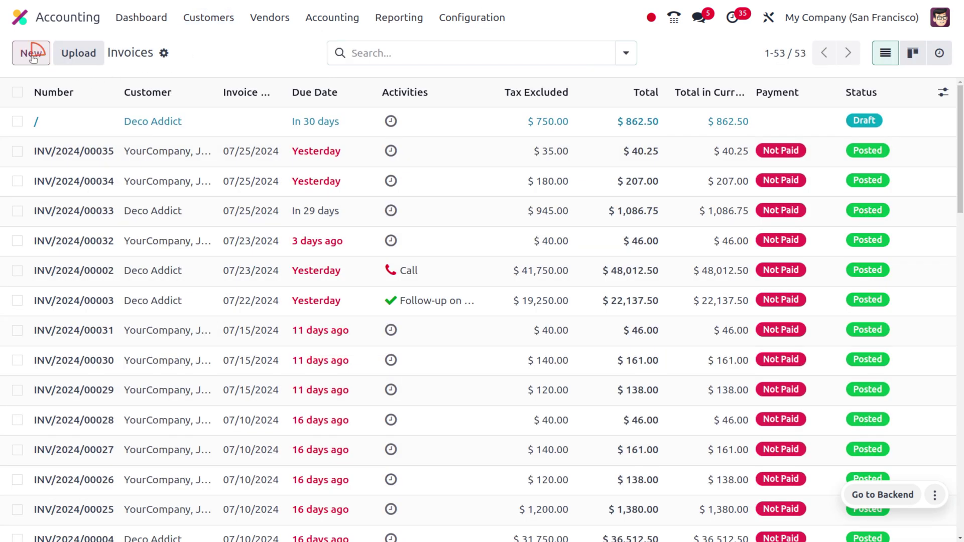
click(31, 56)
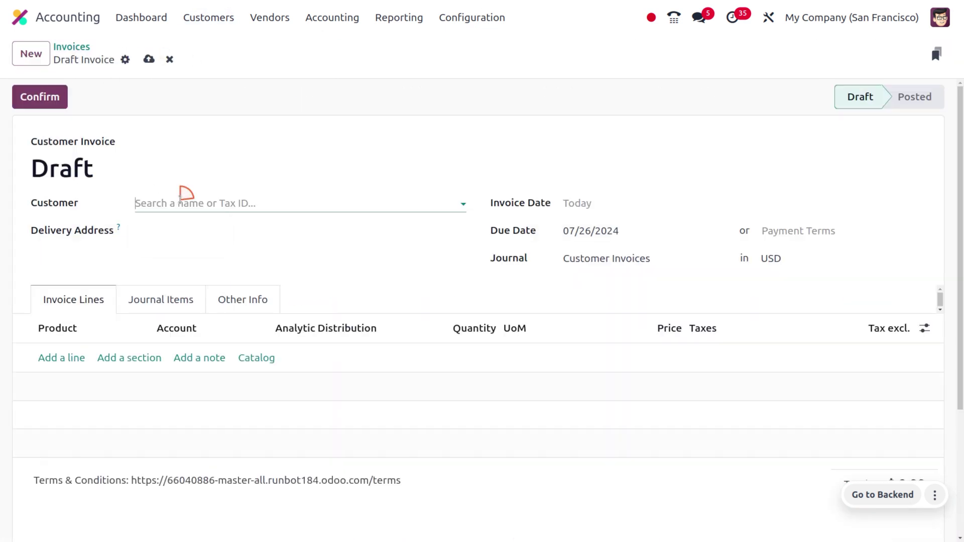
Set the customer to YourCompany, Joel Willis and add a first invoice line
click(181, 199)
click(204, 231)
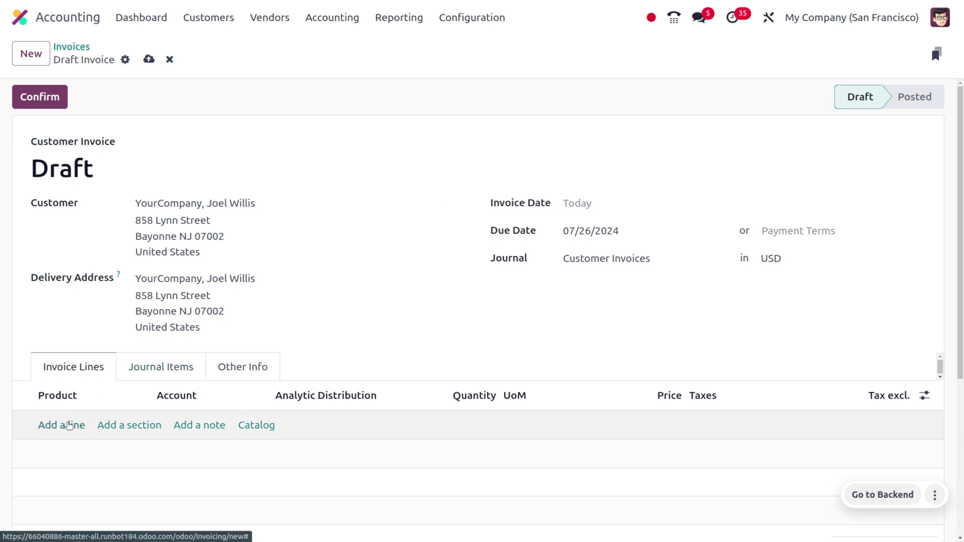
click(69, 425)
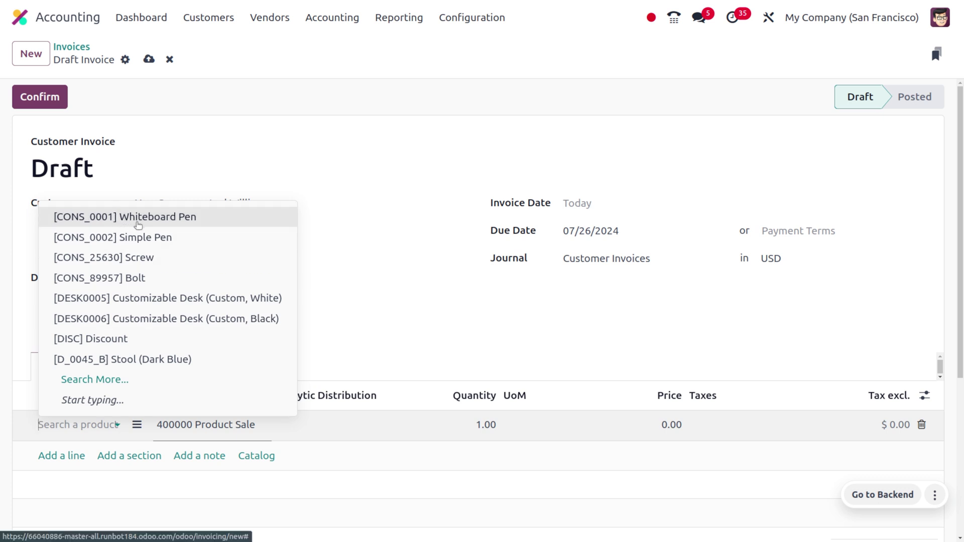
Put [CONS_0001] Whiteboard Pen on the line with description 'white board pen color blue', then add a second line
click(141, 220)
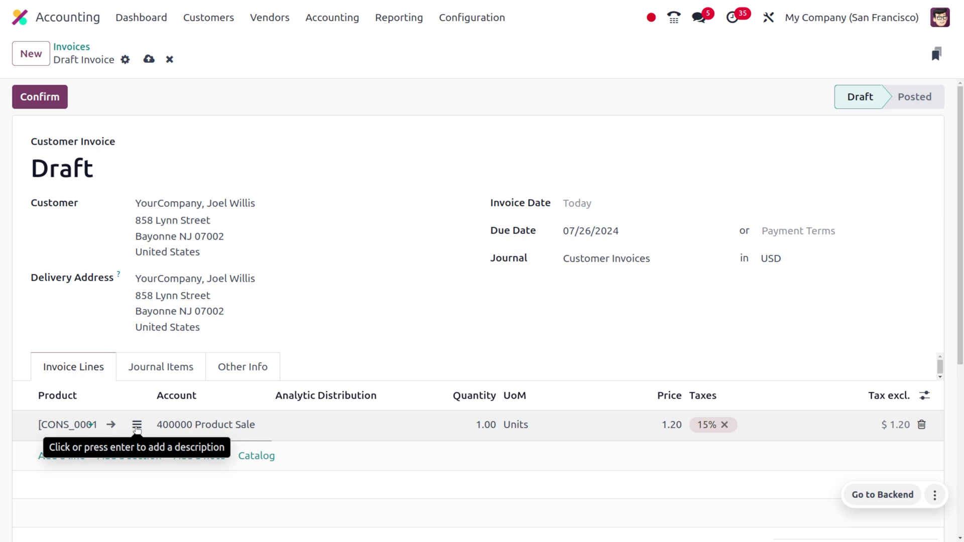
click(136, 426)
text(white board pen color)
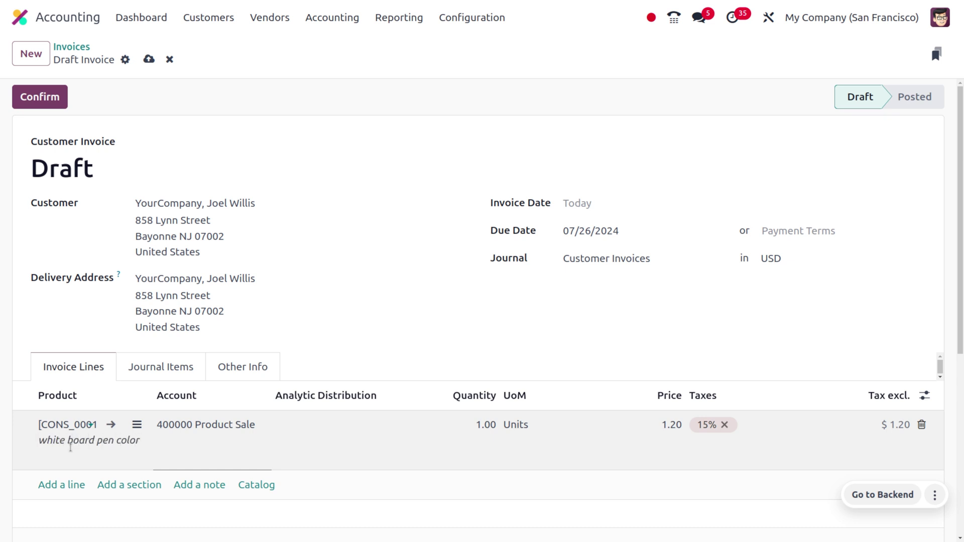
text(blue)
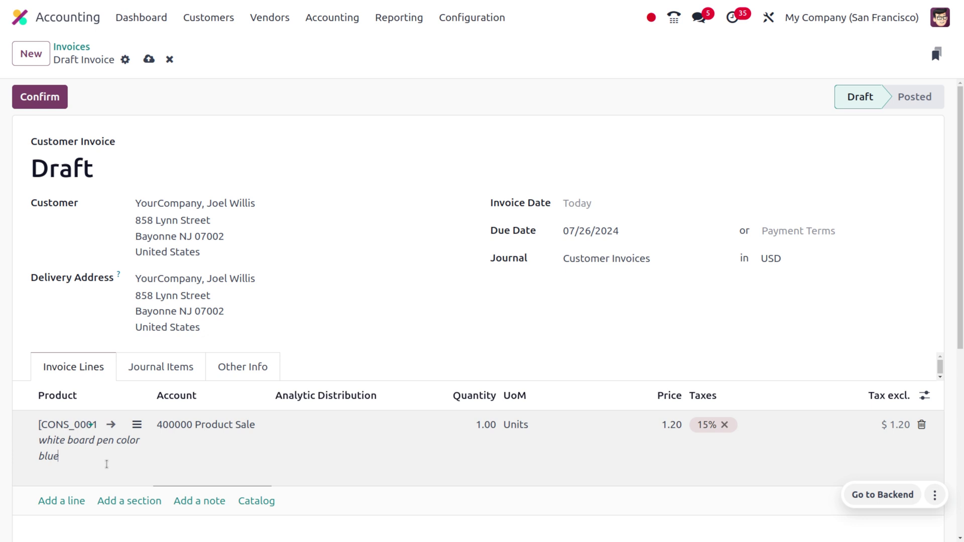
click(76, 501)
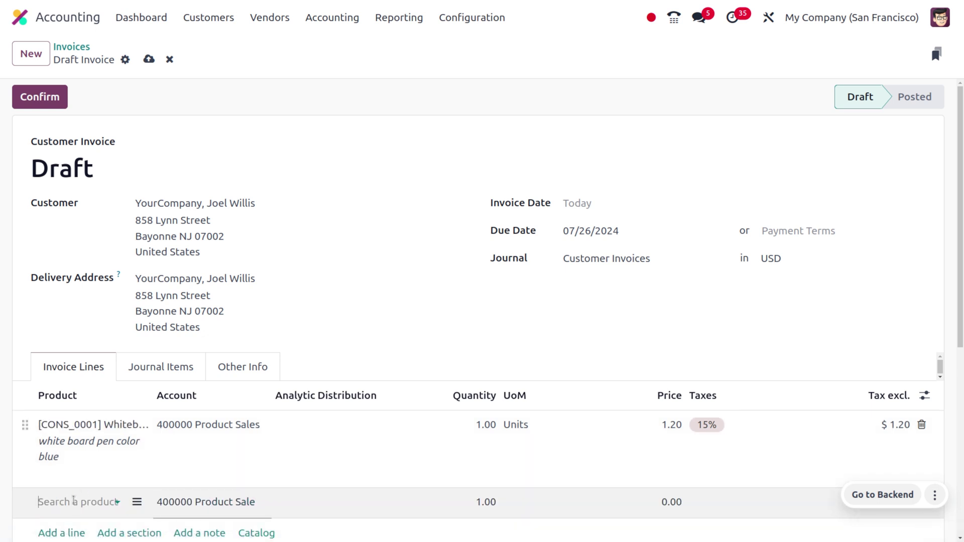
Put [CONS_0002] Simple Pen on the second line described 'small, large,medium' and save the draft invoice
click(74, 501)
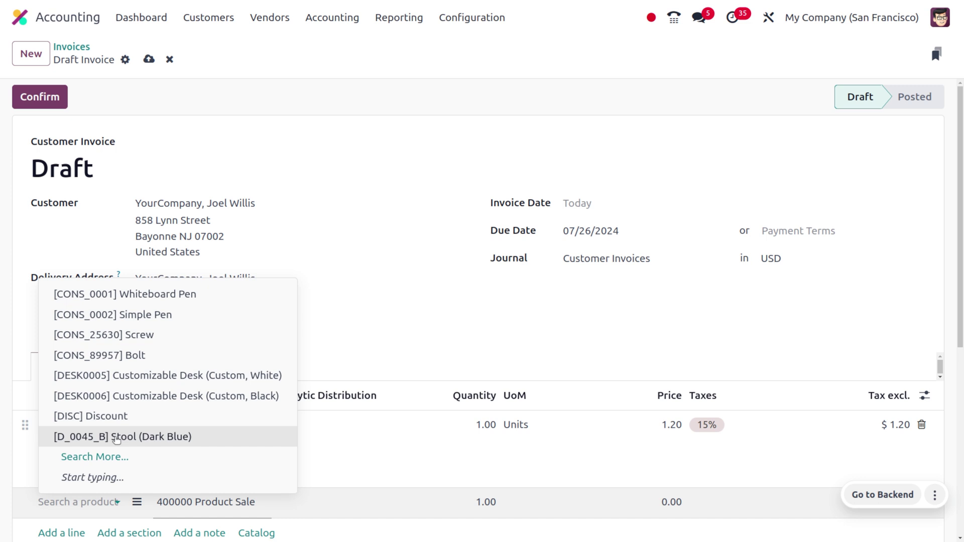
click(145, 317)
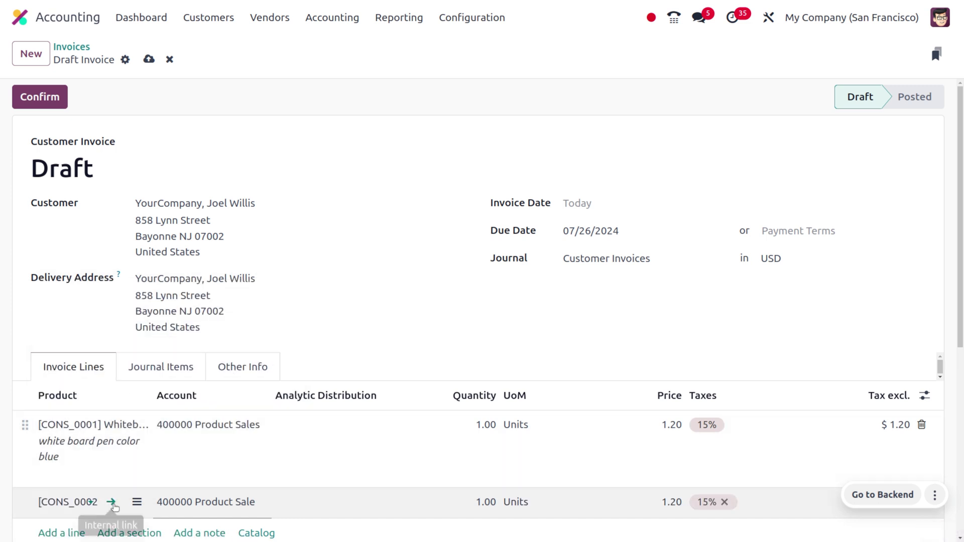
scroll(236, 455, down, 3)
text(small, large,medium)
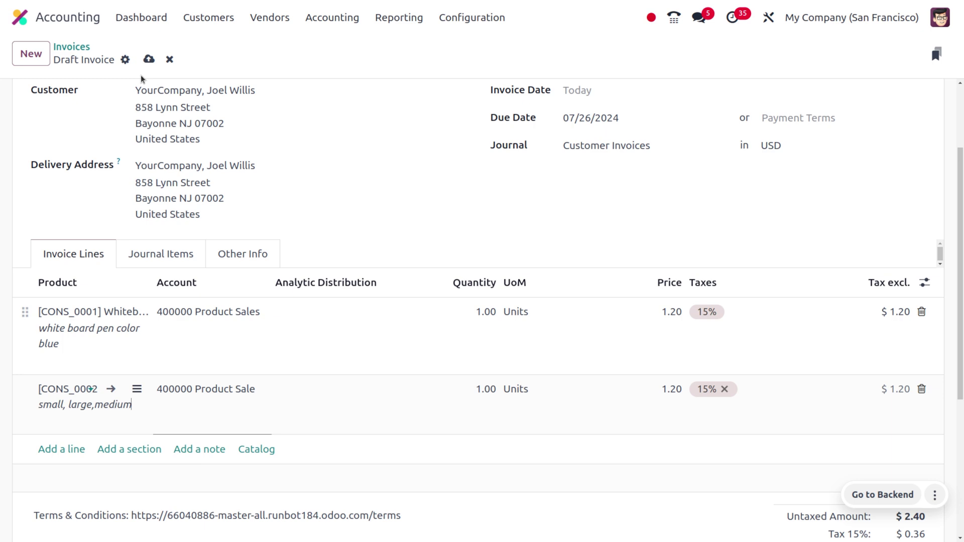
click(149, 59)
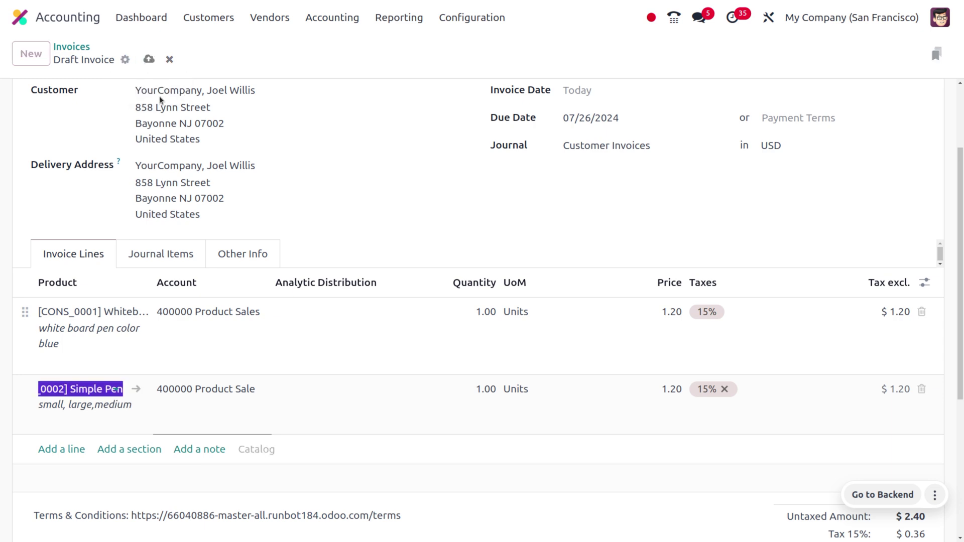